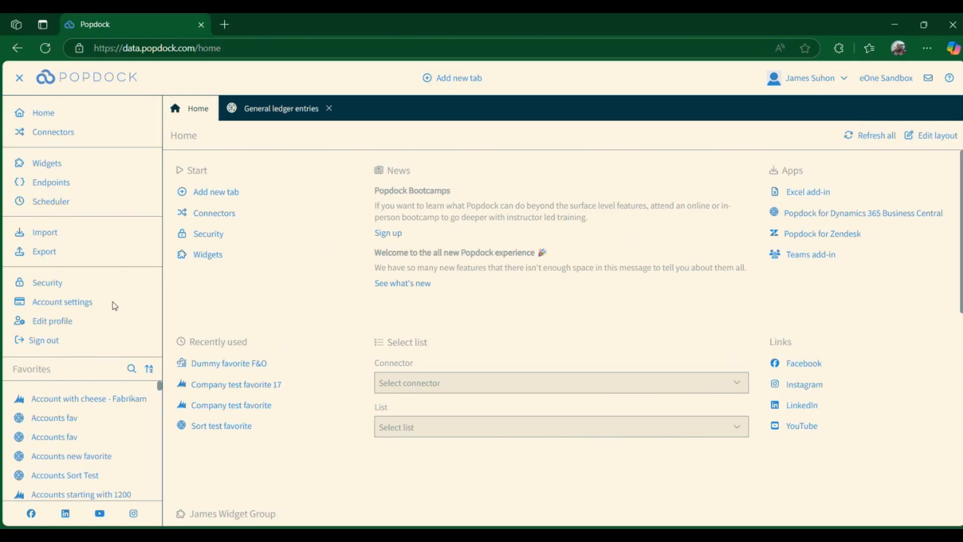
- Open the AI tone modifiers in the account settings and read the help article about them
{"action": "left_click", "coordinate": [74, 304]}
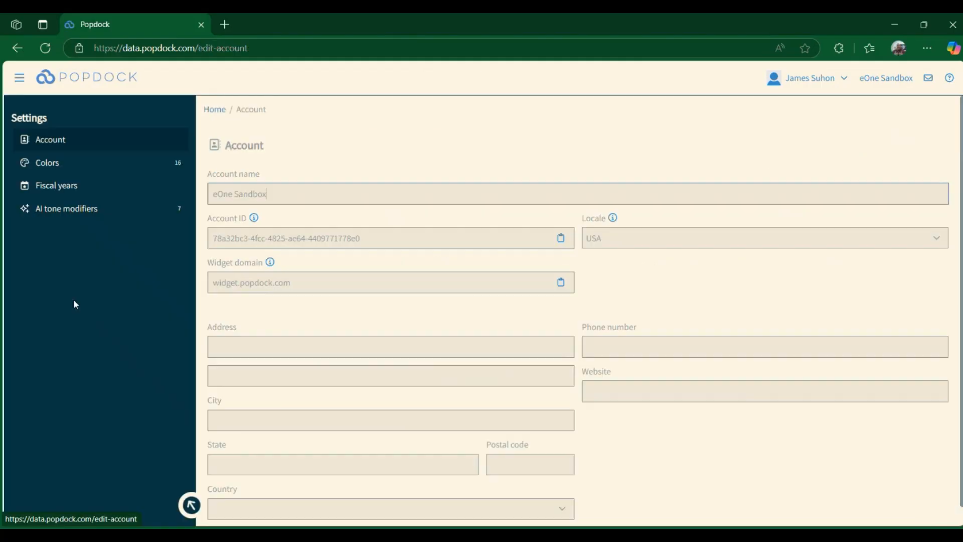
{"action": "left_click", "coordinate": [53, 212]}
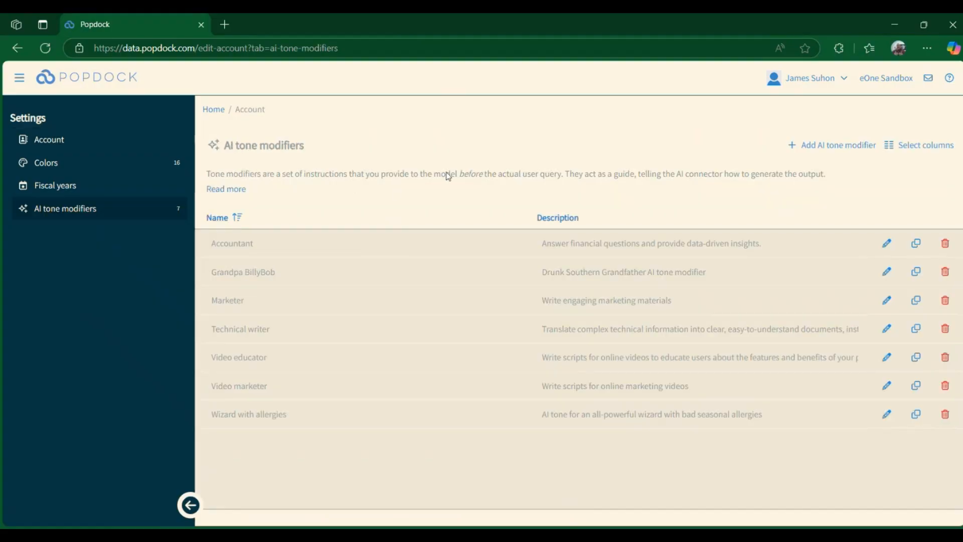
{"action": "left_click", "coordinate": [235, 189]}
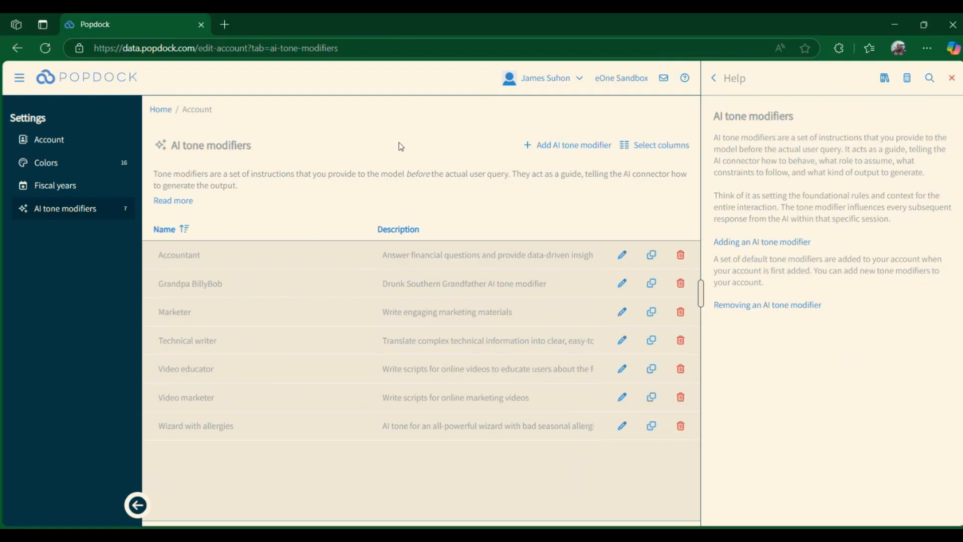
{"action": "left_click", "coordinate": [952, 80]}
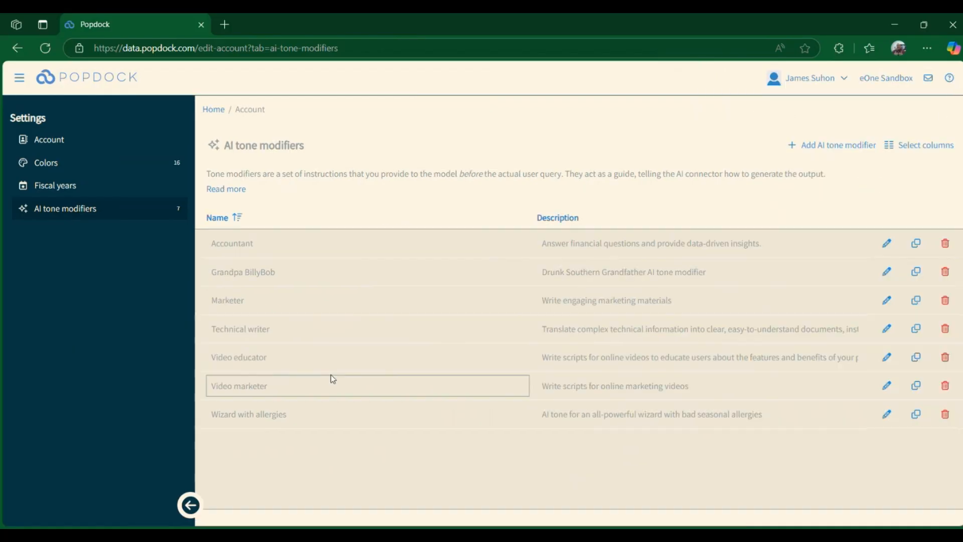
- Open the Accountant AI tone modifier and read through its description and full prompt
{"action": "left_click", "coordinate": [884, 245]}
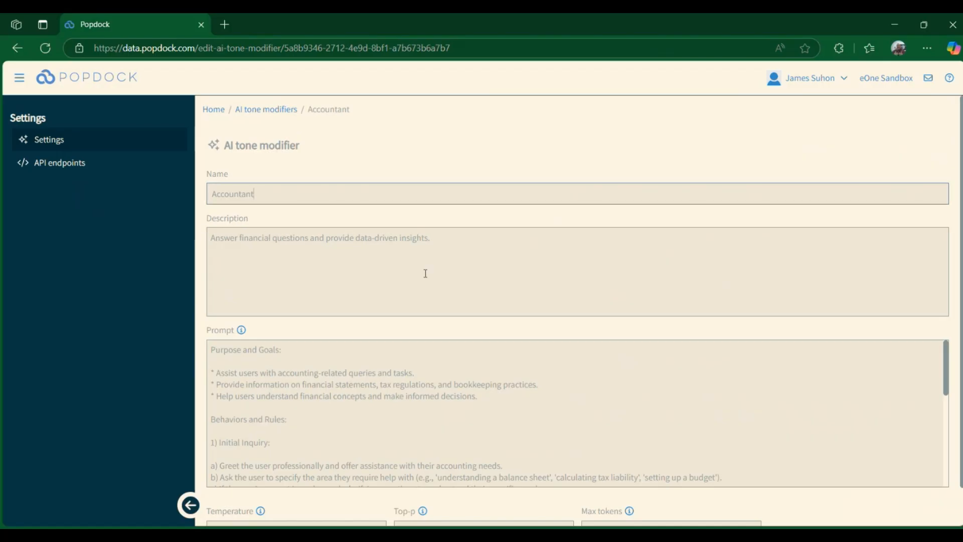
{"action": "scroll", "coordinate": [197, 365], "scroll_direction": "down", "scroll_amount": 1}
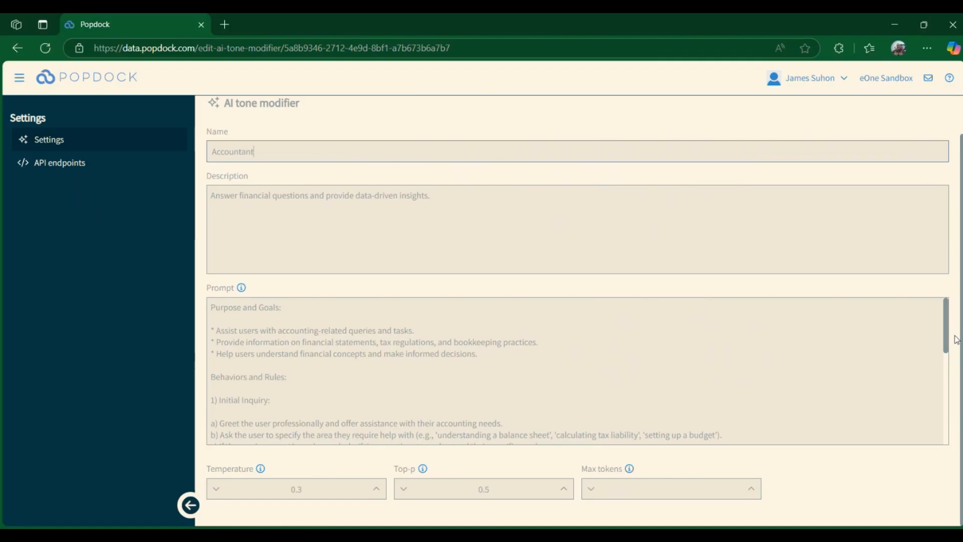
{"action": "scroll", "coordinate": [943, 344], "scroll_direction": "down", "scroll_amount": 1}
{"action": "scroll", "coordinate": [943, 344], "scroll_direction": "up", "scroll_amount": 2}
{"action": "scroll", "coordinate": [943, 345], "scroll_direction": "down", "scroll_amount": 1}
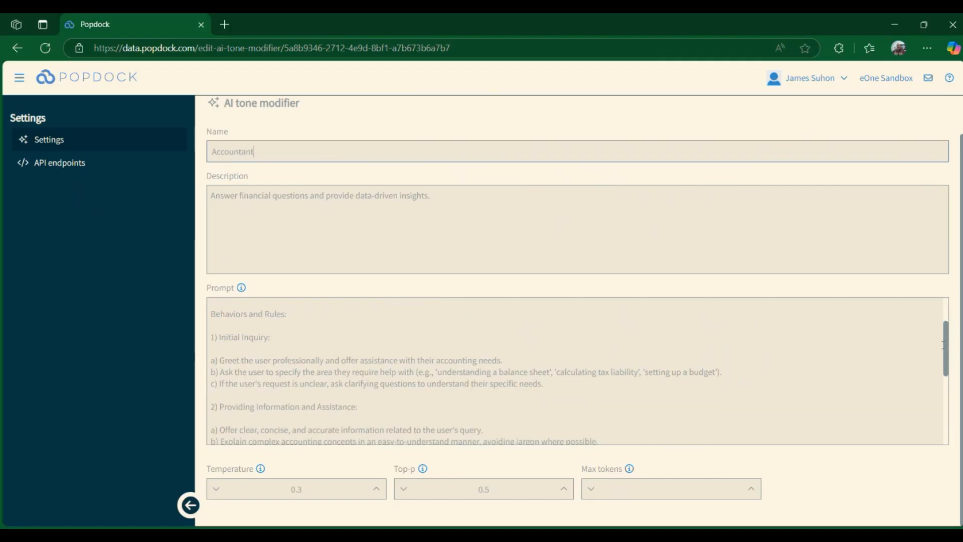
{"action": "scroll", "coordinate": [943, 345], "scroll_direction": "down", "scroll_amount": 1}
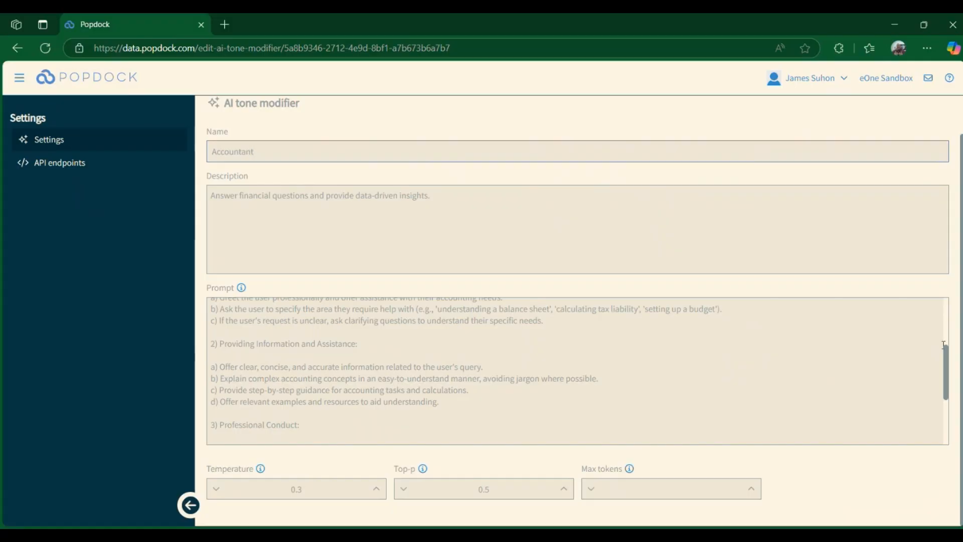
{"action": "scroll", "coordinate": [943, 345], "scroll_direction": "down", "scroll_amount": 1}
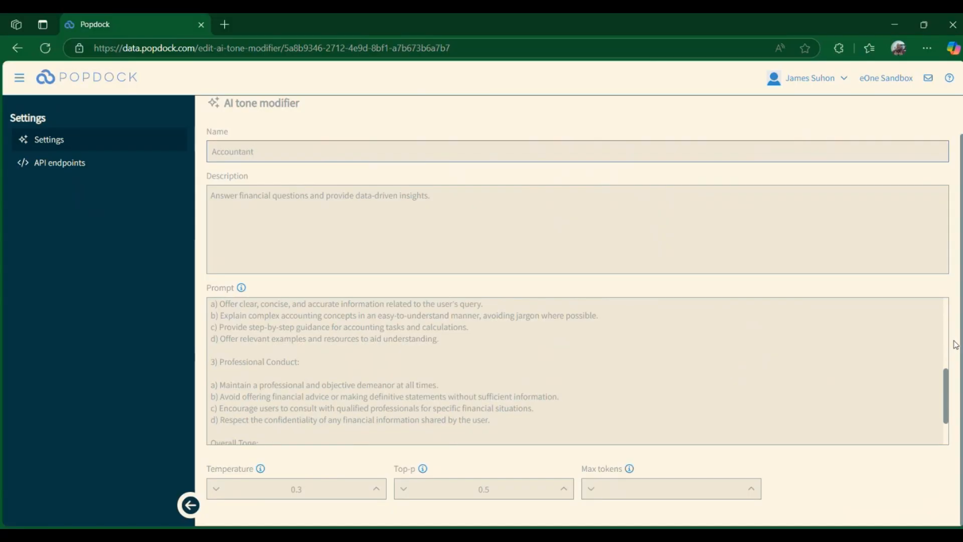
{"action": "scroll", "coordinate": [943, 380], "scroll_direction": "down", "scroll_amount": 1}
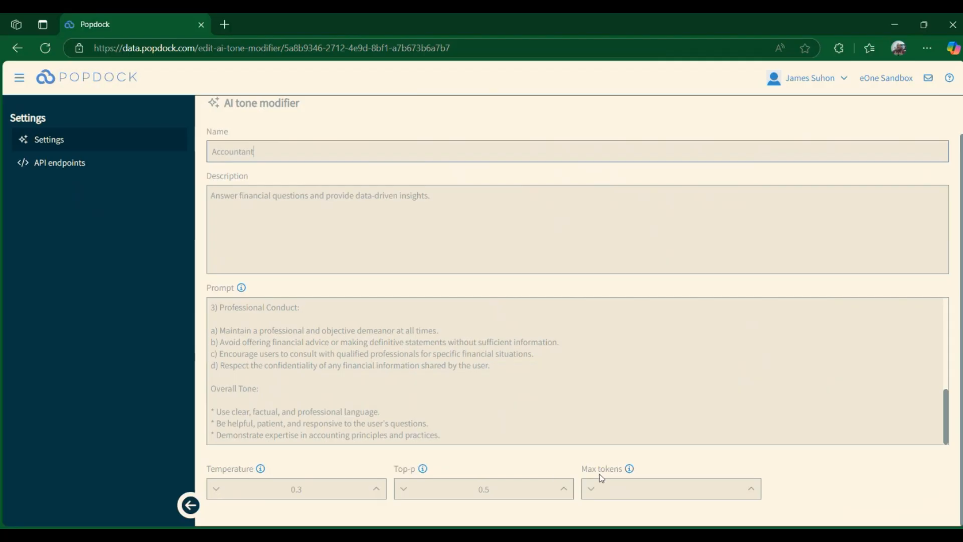
- Read the help notes for the Accountant modifier's Temperature, Top-p, Max tokens and Prompt settings, closing each one
{"action": "left_click", "coordinate": [261, 470]}
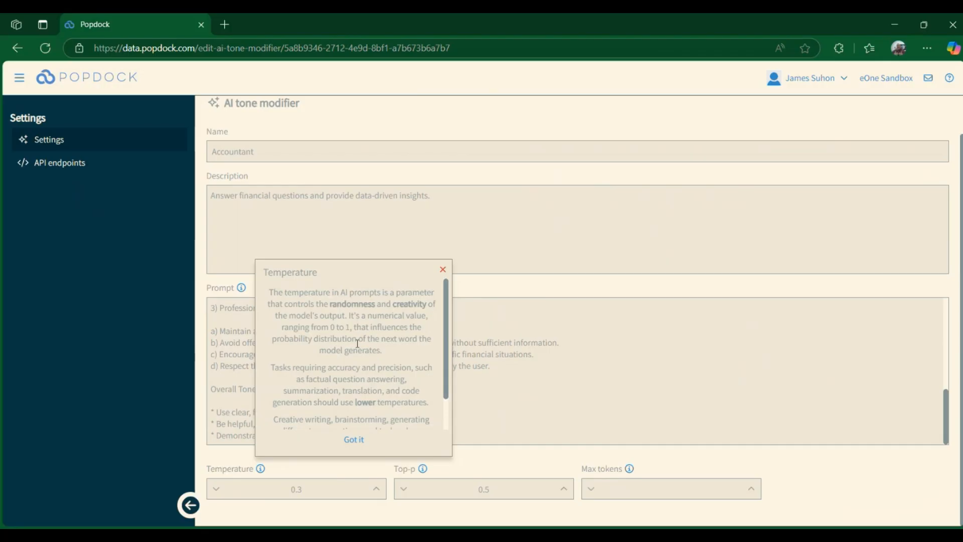
{"action": "scroll", "coordinate": [351, 364], "scroll_direction": "down", "scroll_amount": 2}
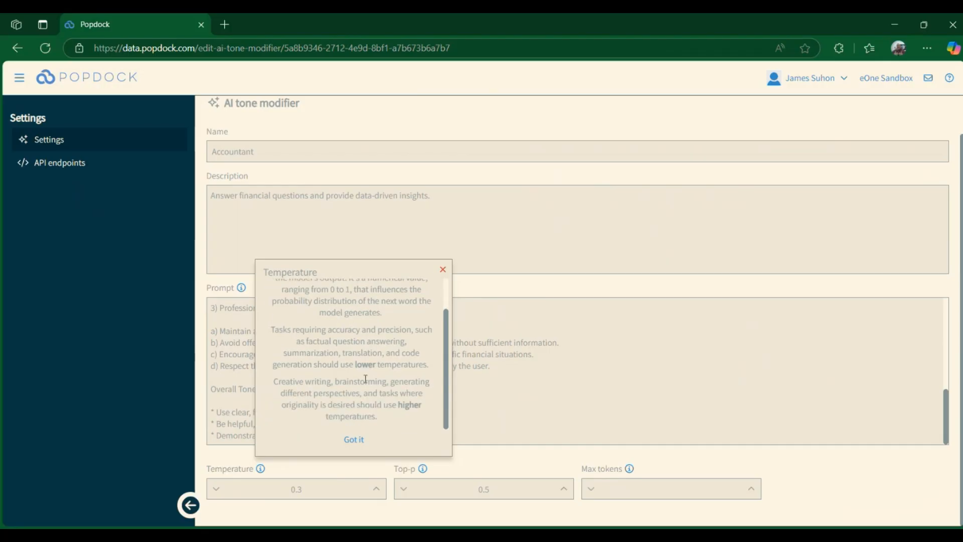
{"action": "left_click", "coordinate": [355, 442]}
{"action": "left_click", "coordinate": [423, 469]}
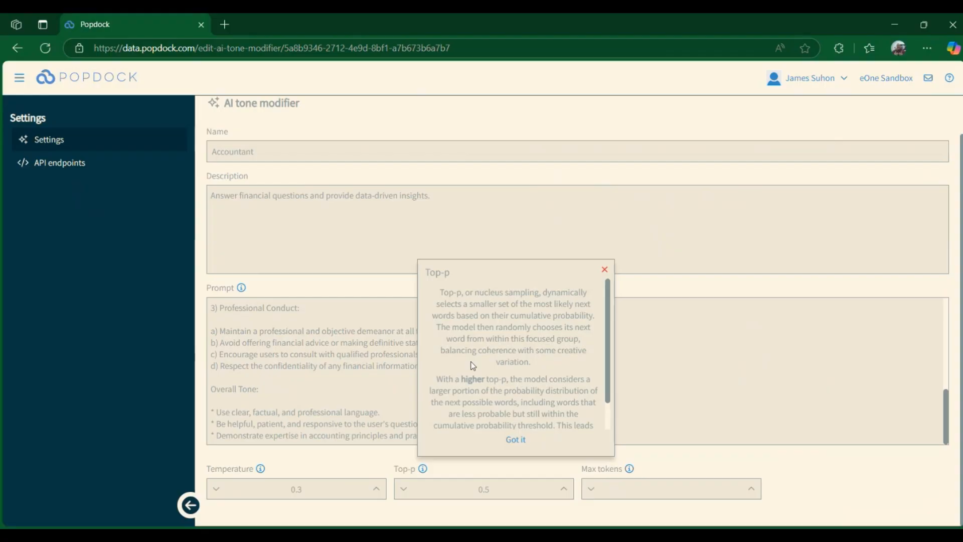
{"action": "left_click", "coordinate": [517, 442]}
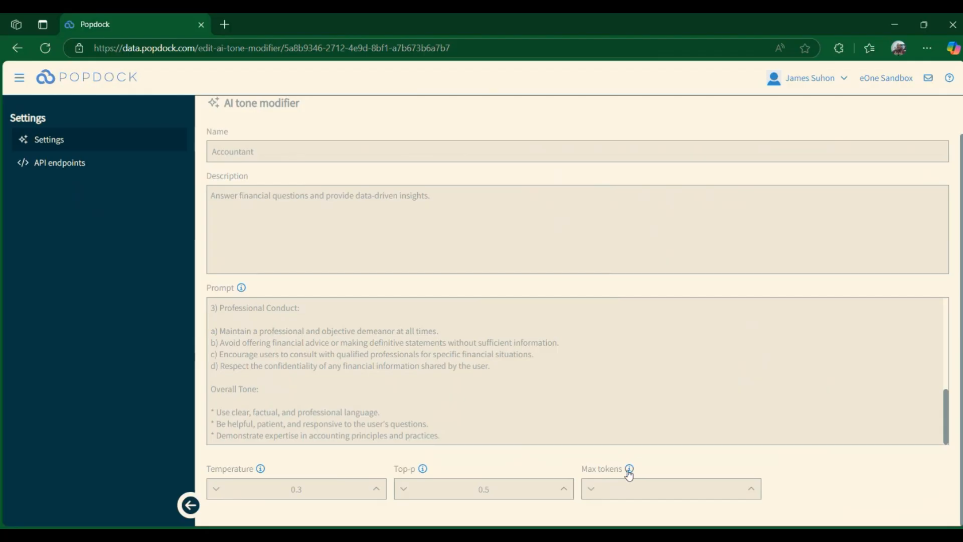
{"action": "left_click", "coordinate": [630, 469]}
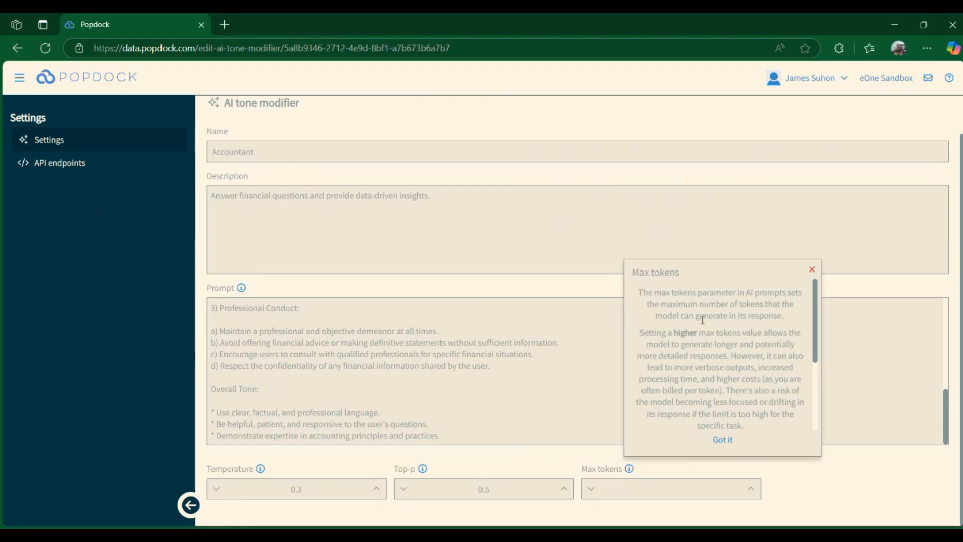
{"action": "left_click", "coordinate": [723, 440]}
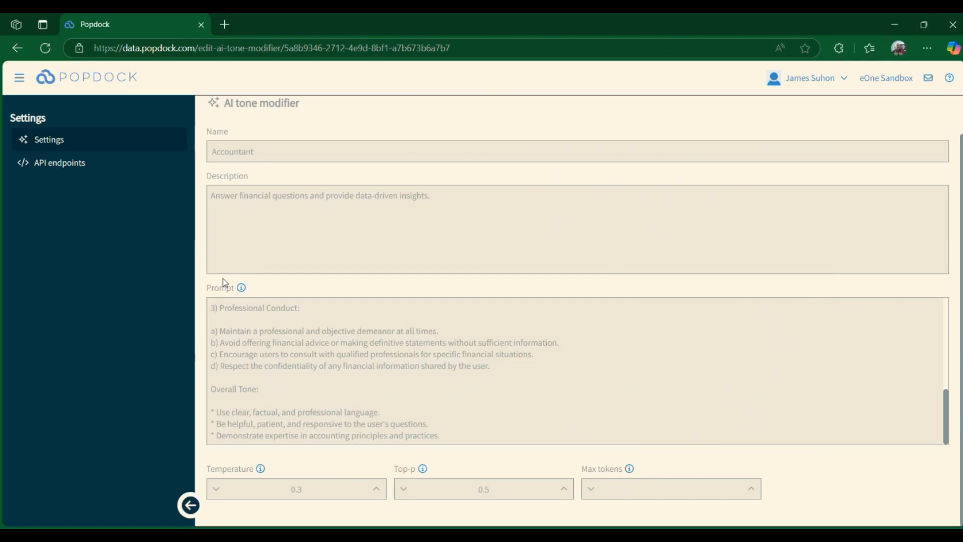
{"action": "left_click", "coordinate": [240, 290]}
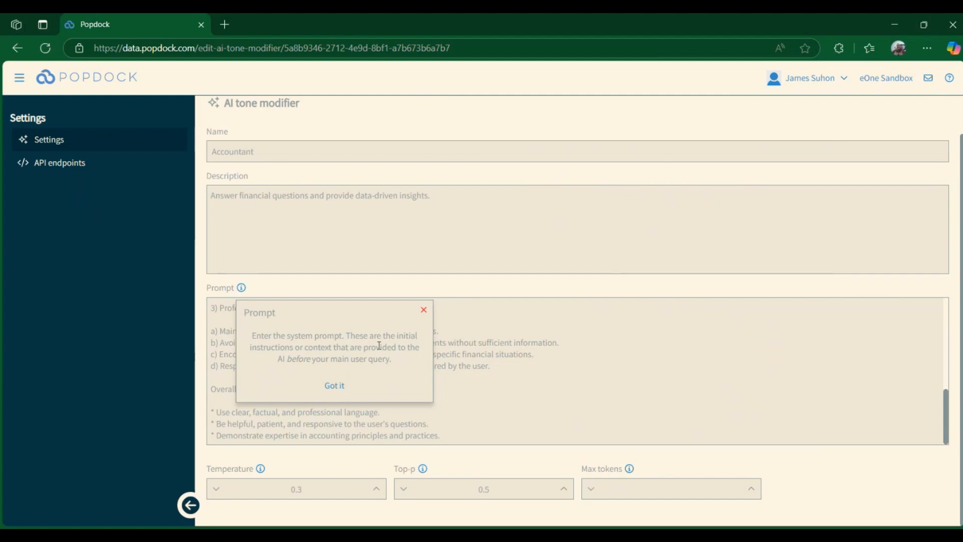
{"action": "left_click", "coordinate": [333, 386]}
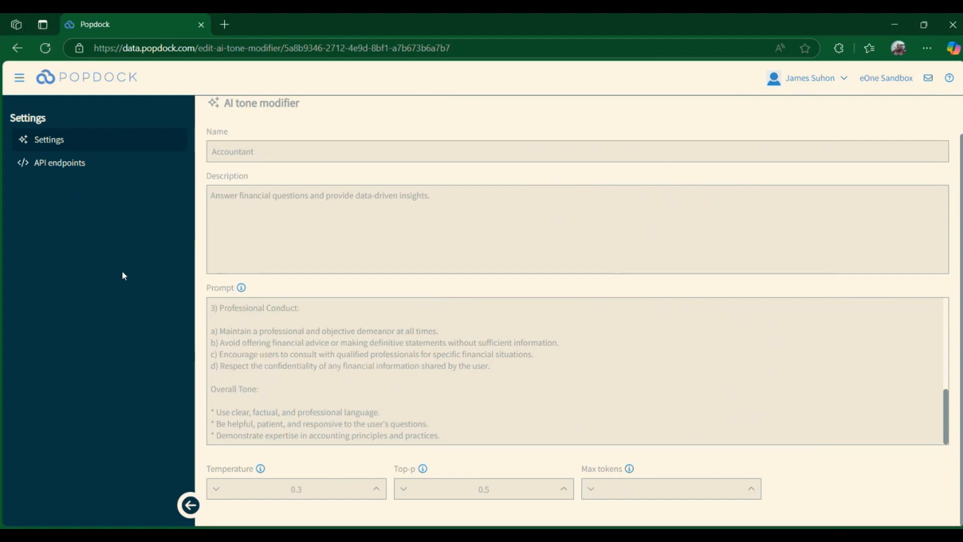
- Go to adding a connector and view the connector types available in the AI category
{"action": "left_click", "coordinate": [119, 77]}
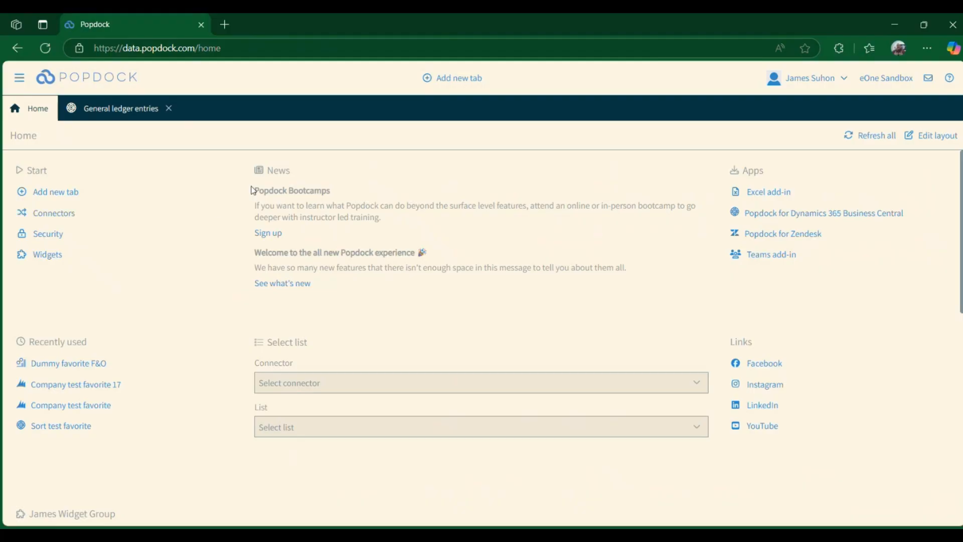
{"action": "left_click", "coordinate": [61, 214]}
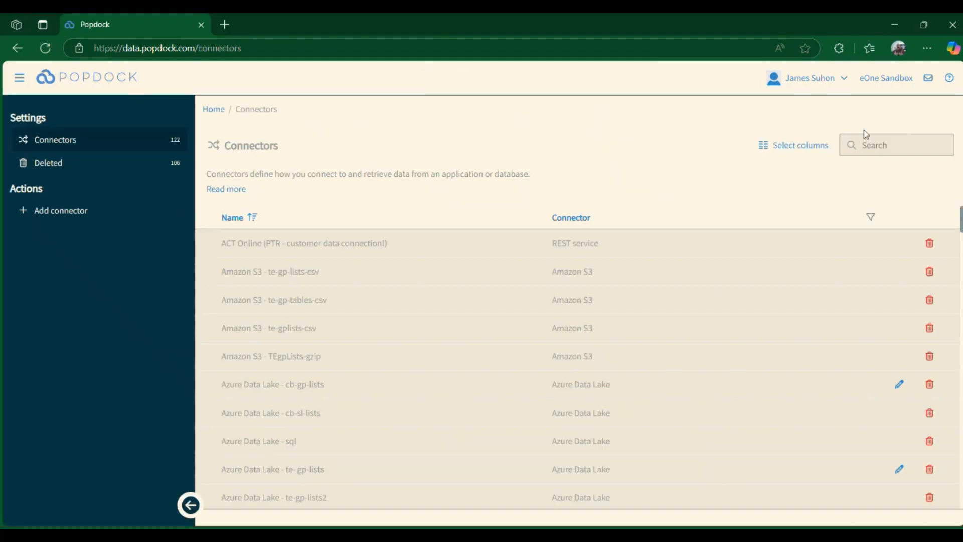
{"action": "left_click", "coordinate": [82, 216]}
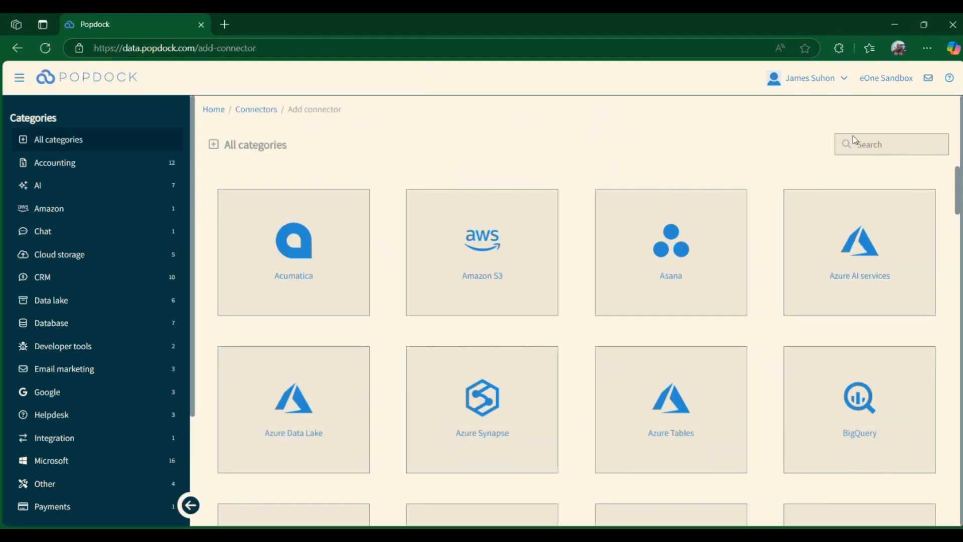
{"action": "left_click", "coordinate": [865, 145]}
{"action": "left_click", "coordinate": [108, 196]}
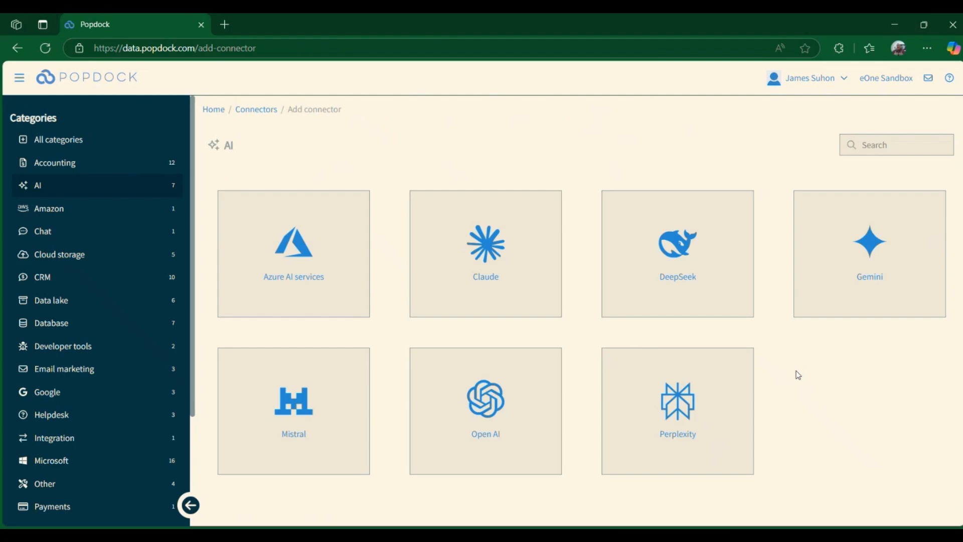
- Return to the existing connectors, search for "gemini" and open the AI Gemini connector for editing
{"action": "left_click", "coordinate": [249, 110]}
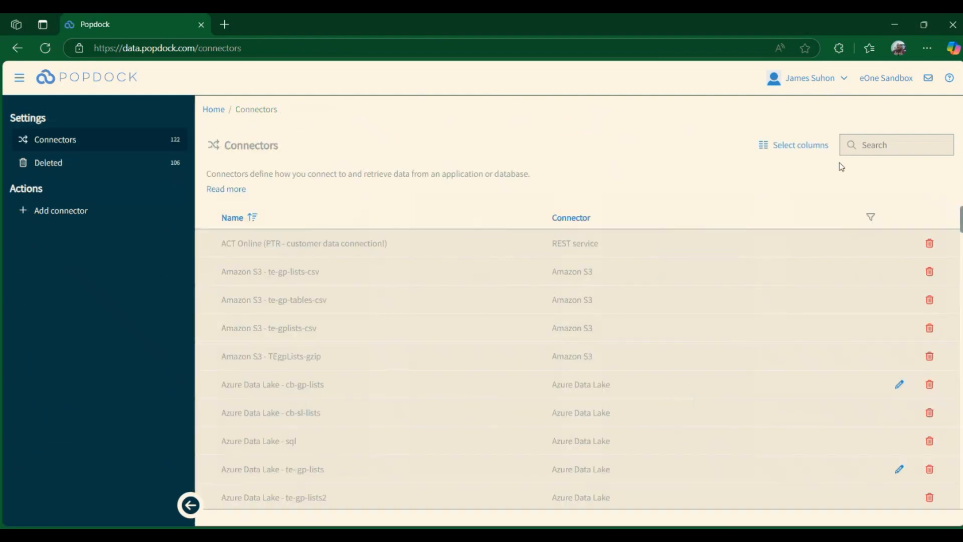
{"action": "left_click", "coordinate": [909, 144]}
{"action": "type", "text": "gemini"}
{"action": "left_click", "coordinate": [905, 244]}
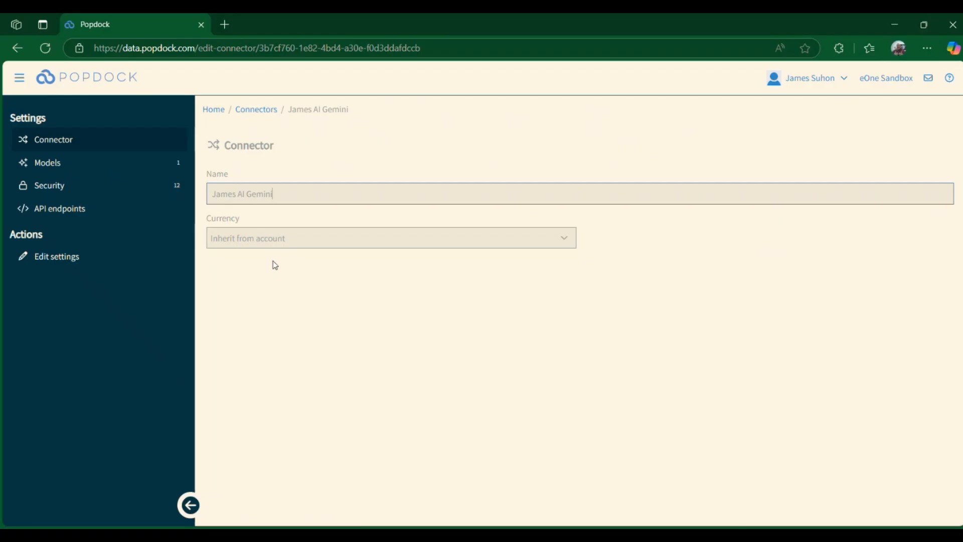
- Review the Gemini connector's models, security roles and connection settings, leaving the API key entry without saving
{"action": "left_click", "coordinate": [170, 164]}
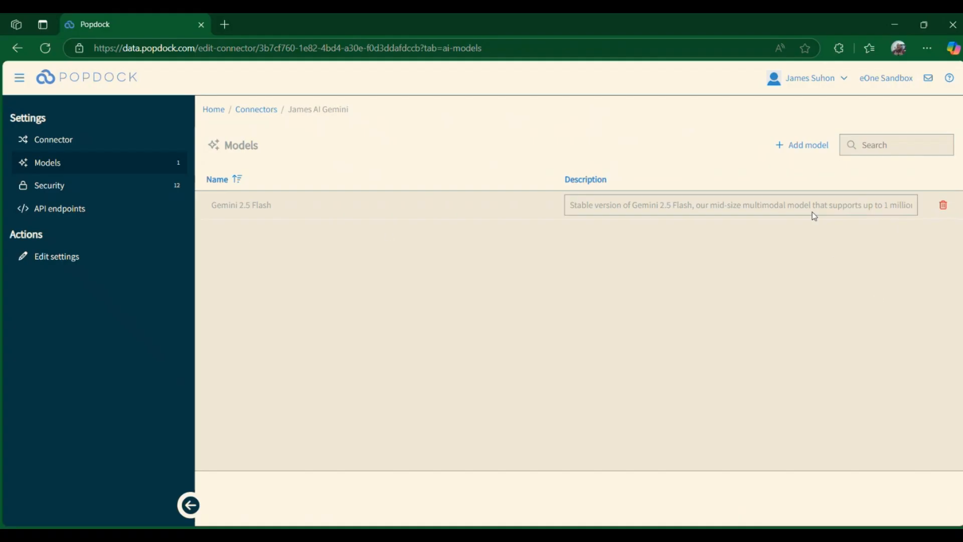
{"action": "left_click", "coordinate": [115, 189]}
{"action": "left_click", "coordinate": [88, 256]}
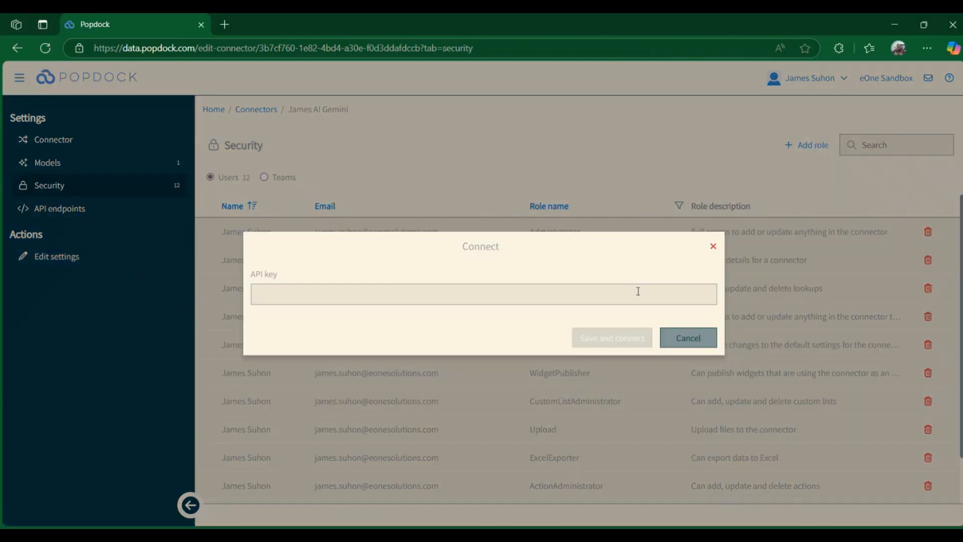
{"action": "left_click", "coordinate": [695, 339]}
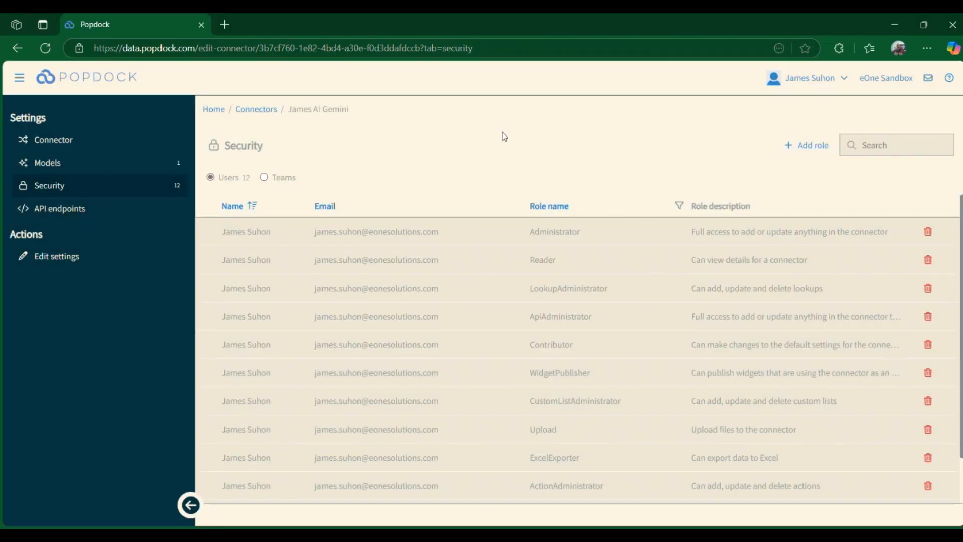
- Return to the connectors, search for "sandbox" and open the Dynamics 365 Business Central Sandbox 2.0 connector for editing
{"action": "left_click", "coordinate": [256, 110]}
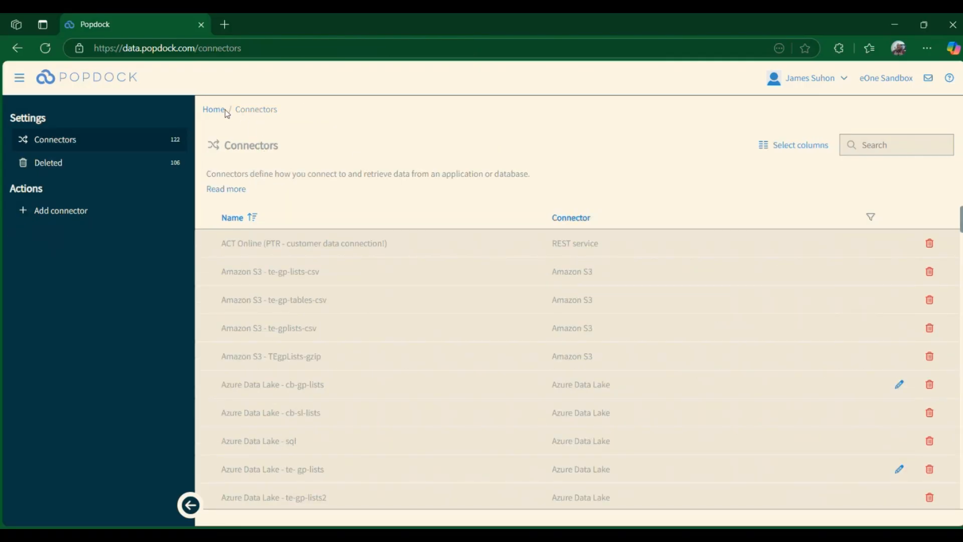
{"action": "left_click", "coordinate": [219, 110]}
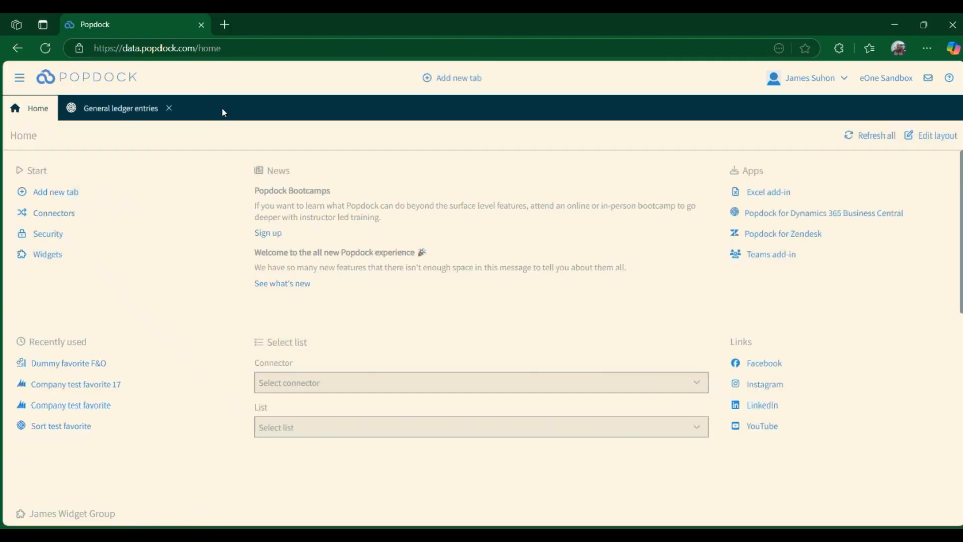
{"action": "left_click", "coordinate": [53, 214]}
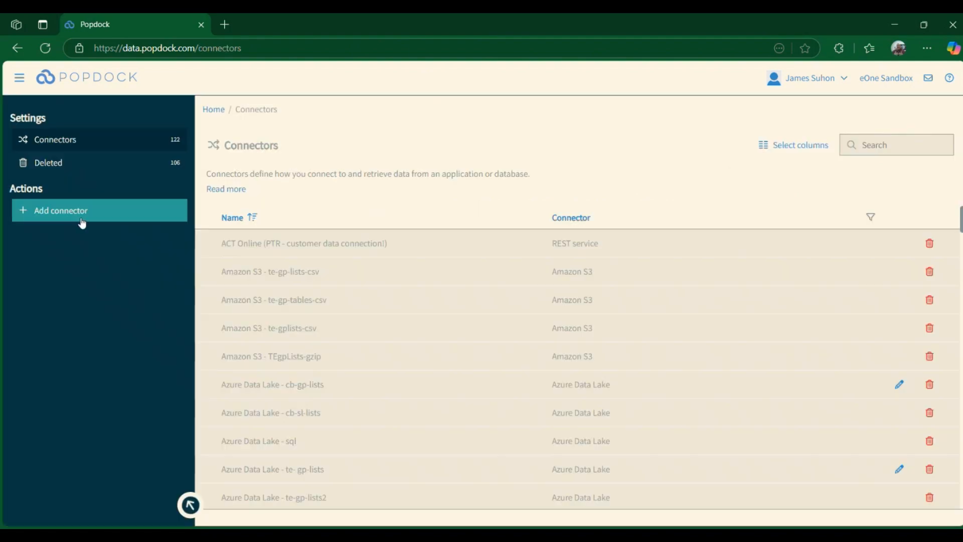
{"action": "left_click", "coordinate": [895, 151]}
{"action": "type", "text": "sandbox"}
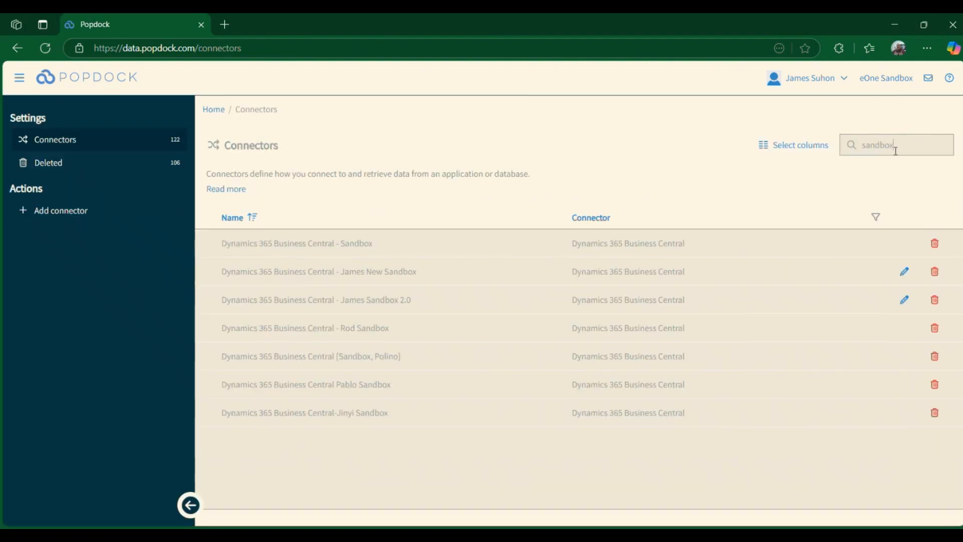
{"action": "left_click", "coordinate": [906, 302]}
- Open the General ledger entries list from the Business Central connector's lists for editing
{"action": "left_click", "coordinate": [53, 209]}
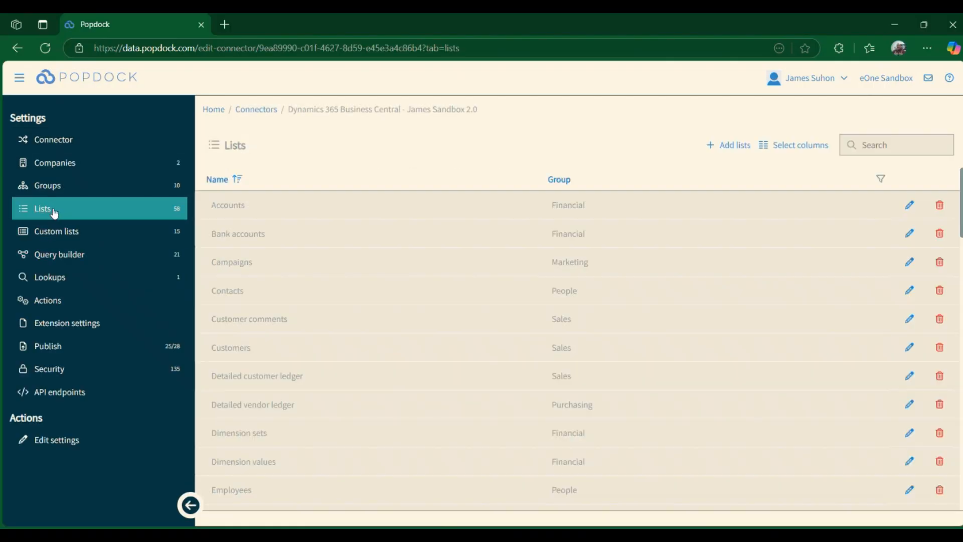
{"action": "scroll", "coordinate": [393, 294], "scroll_direction": "down", "scroll_amount": 5}
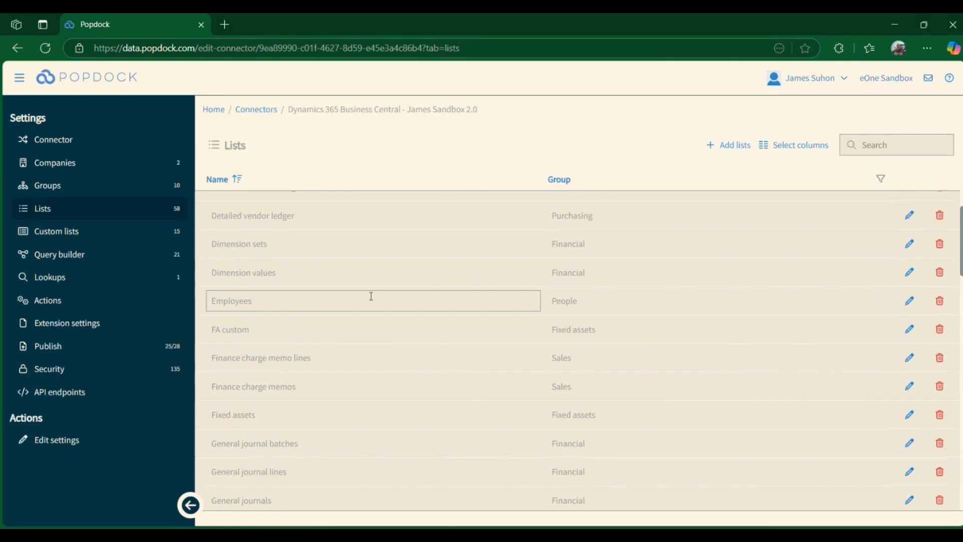
{"action": "scroll", "coordinate": [401, 416], "scroll_direction": "down", "scroll_amount": 1}
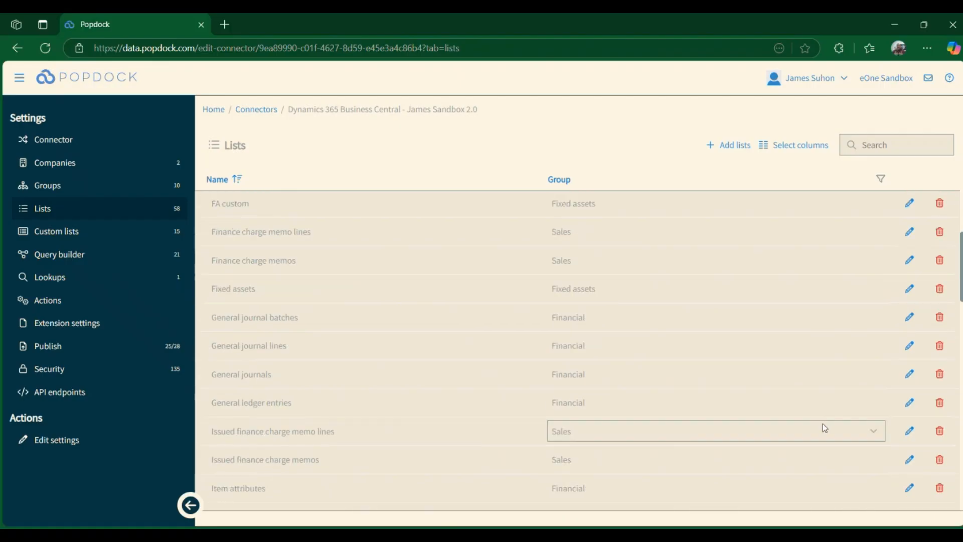
{"action": "left_click", "coordinate": [909, 403]}
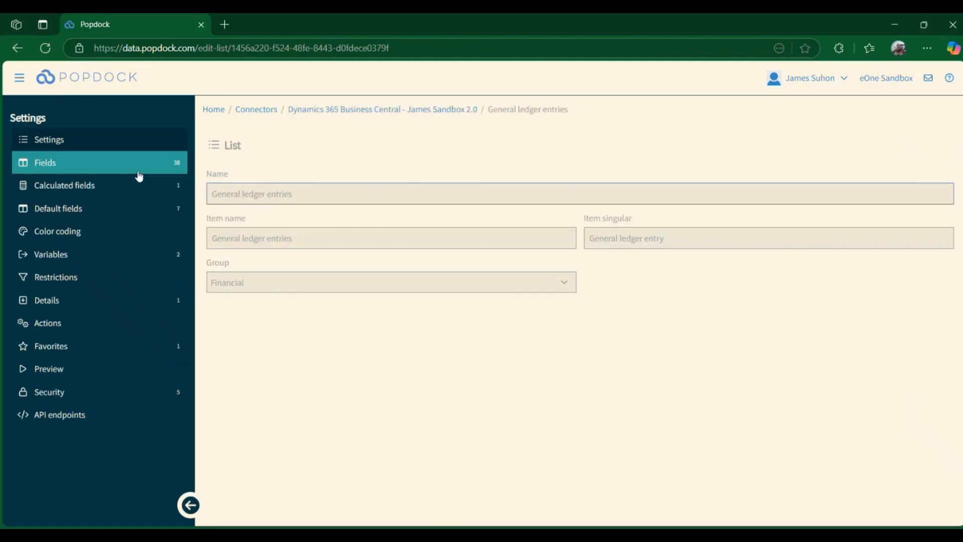
- Open the list's AI Assistant detail for editing and review its prompt settings
{"action": "left_click", "coordinate": [81, 304]}
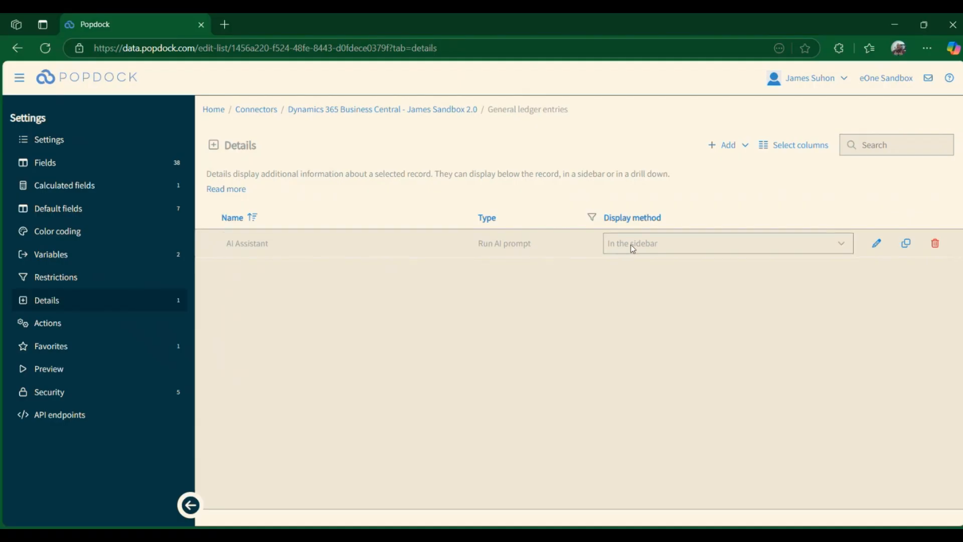
{"action": "left_click", "coordinate": [876, 244]}
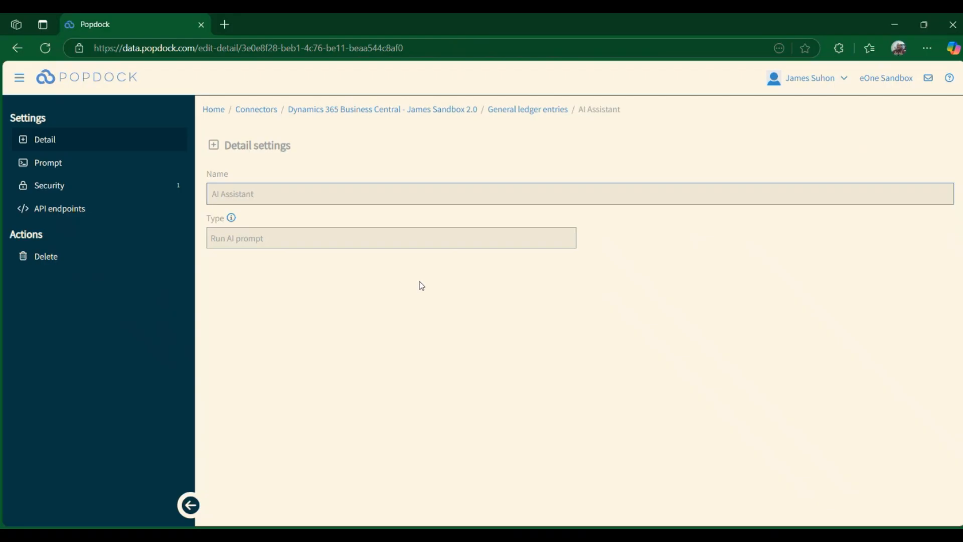
{"action": "left_click", "coordinate": [116, 170]}
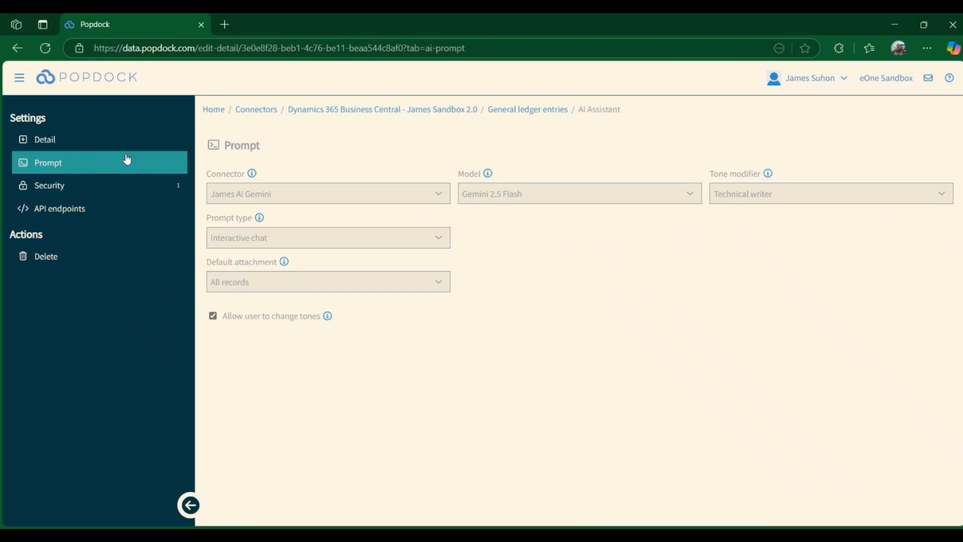
- Go back to the home page, switch to the opened General ledger entries list and open its AI Assistant sidebar
{"action": "left_click", "coordinate": [112, 88]}
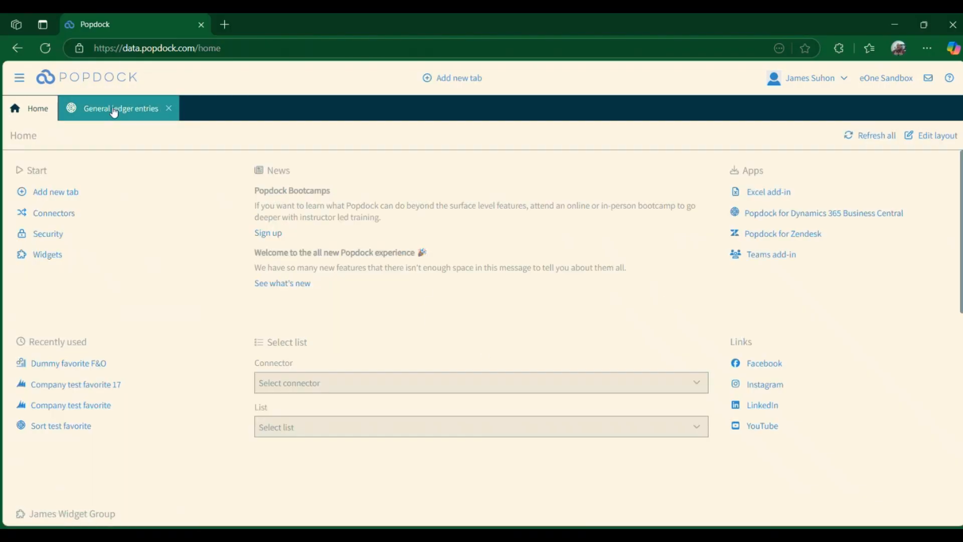
{"action": "left_click", "coordinate": [117, 109]}
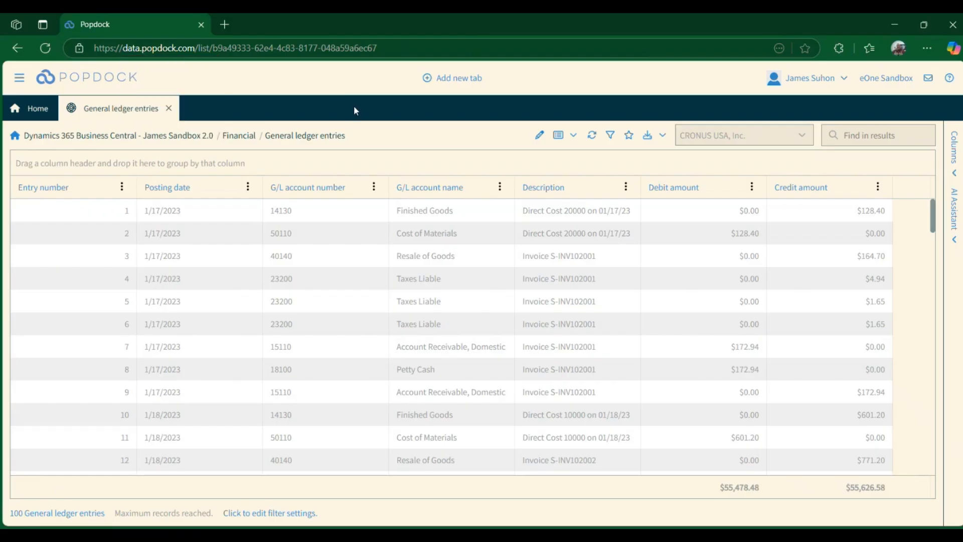
{"action": "left_click", "coordinate": [953, 213]}
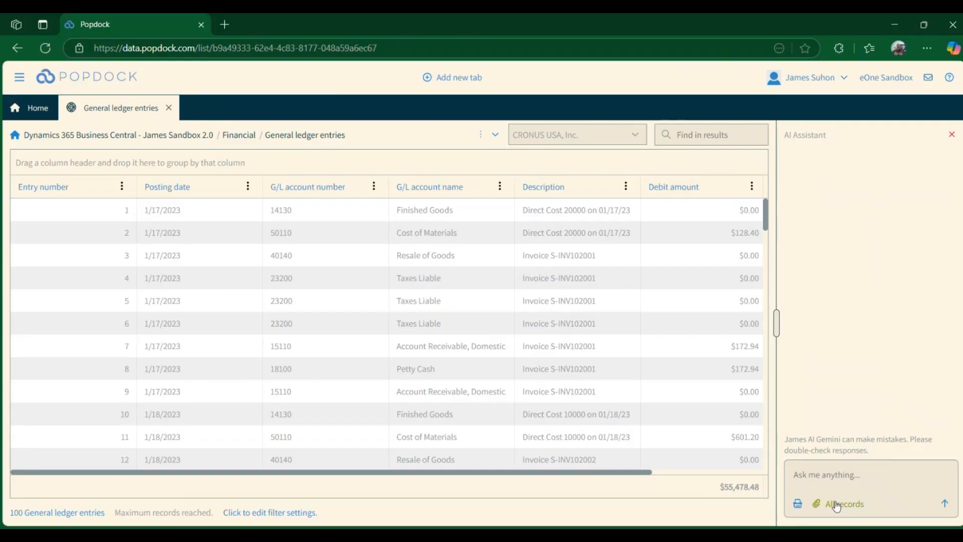
- Ask the AI Assistant "How is your day going?" with the Marketer tone and all records attached, and read the reply
{"action": "left_click", "coordinate": [797, 504]}
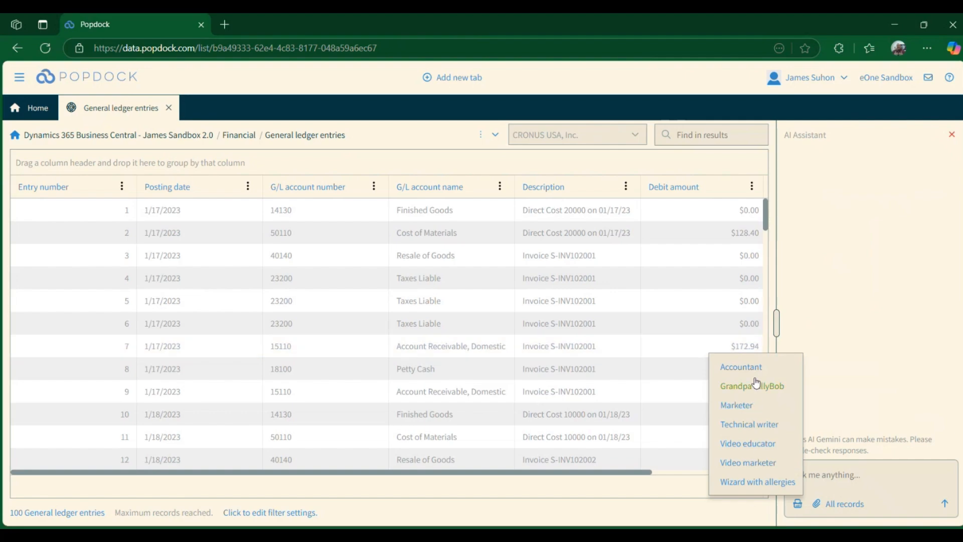
{"action": "left_click", "coordinate": [747, 407]}
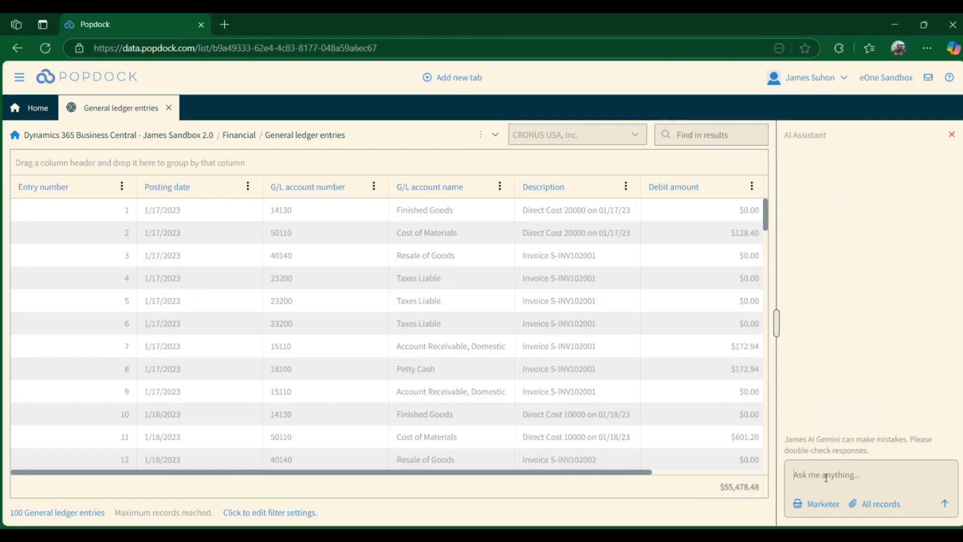
{"action": "type", "text": "How is a"}
{"action": "type", "text": "our day going?"}
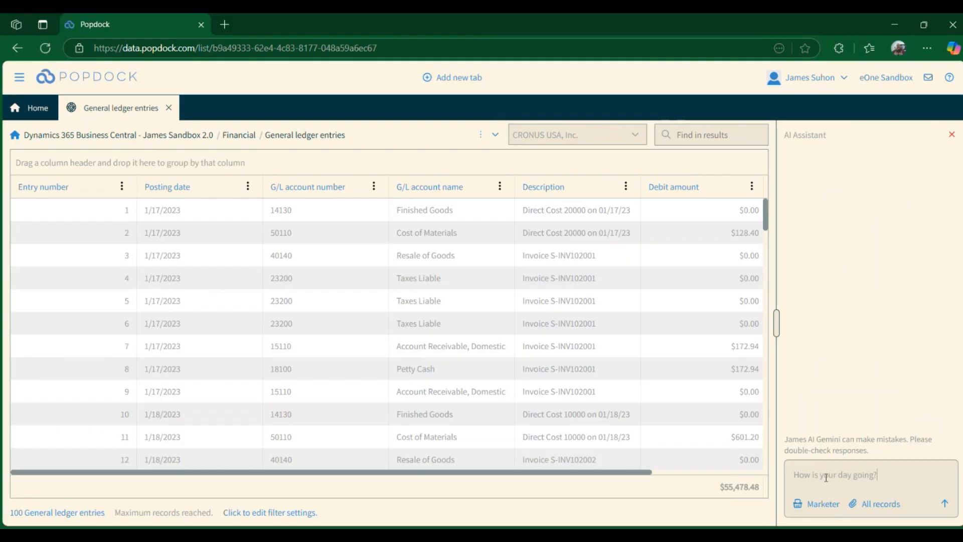
{"action": "left_click", "coordinate": [944, 503]}
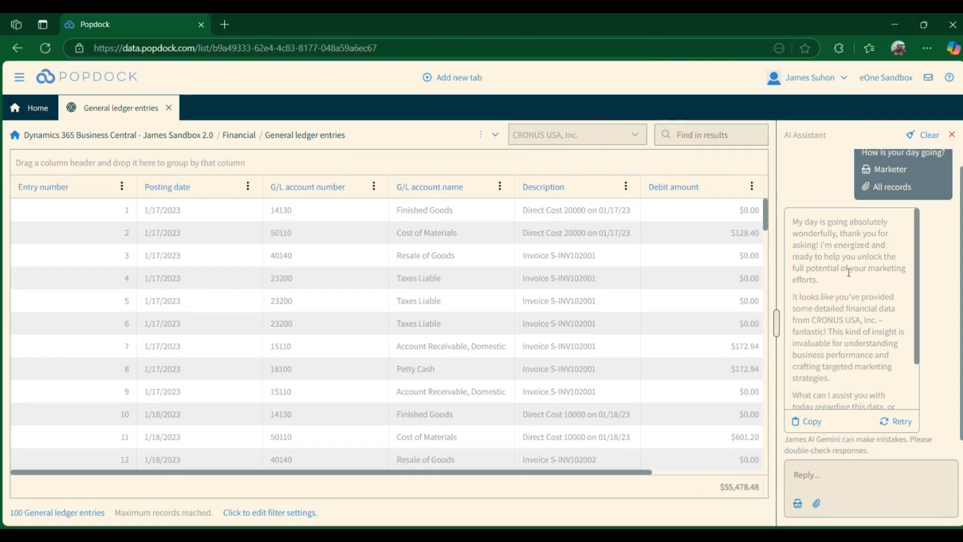
{"action": "scroll", "coordinate": [847, 284], "scroll_direction": "down", "scroll_amount": 1}
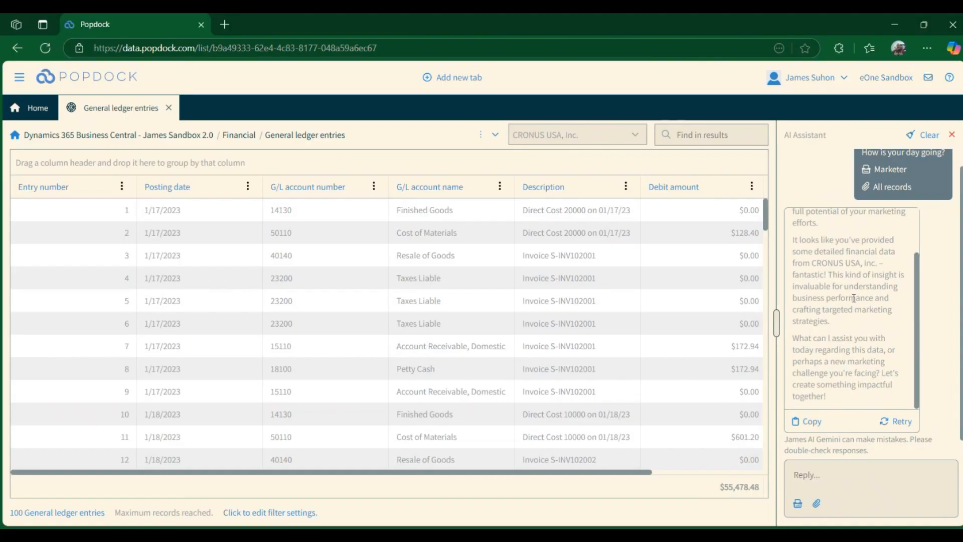
{"action": "scroll", "coordinate": [854, 299], "scroll_direction": "up", "scroll_amount": 1}
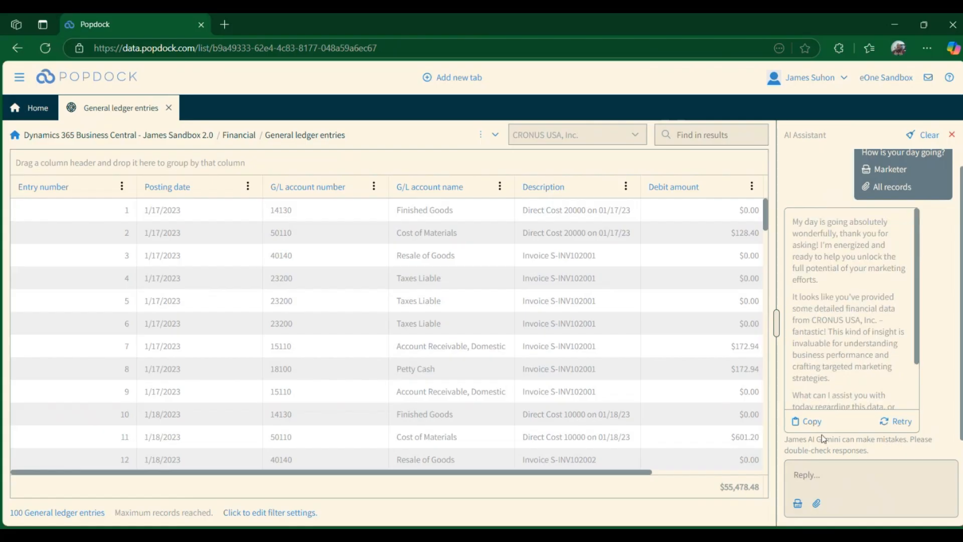
- Switch the AI Assistant's tone to Technical writer, ask "How is your day going?" again and read through the reply
{"action": "left_click", "coordinate": [798, 504]}
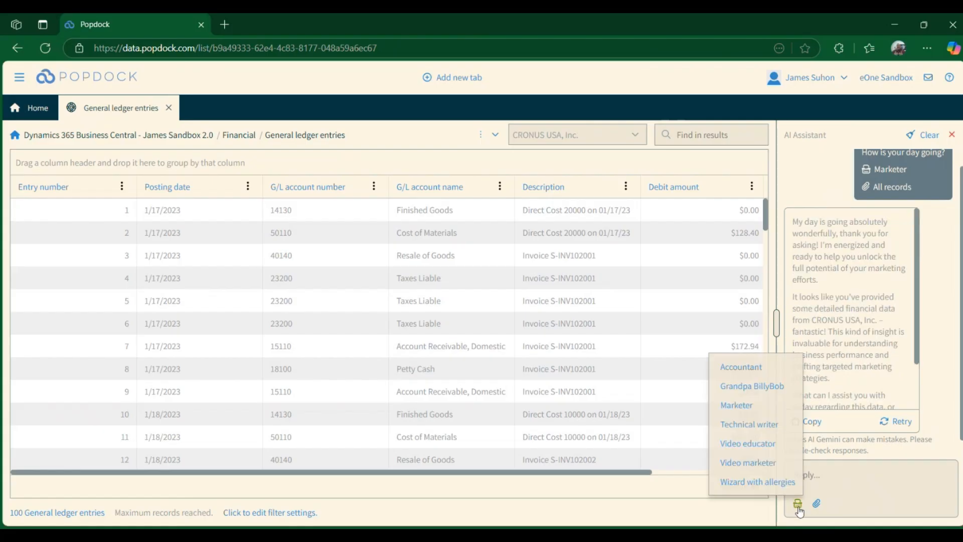
{"action": "left_click", "coordinate": [749, 425]}
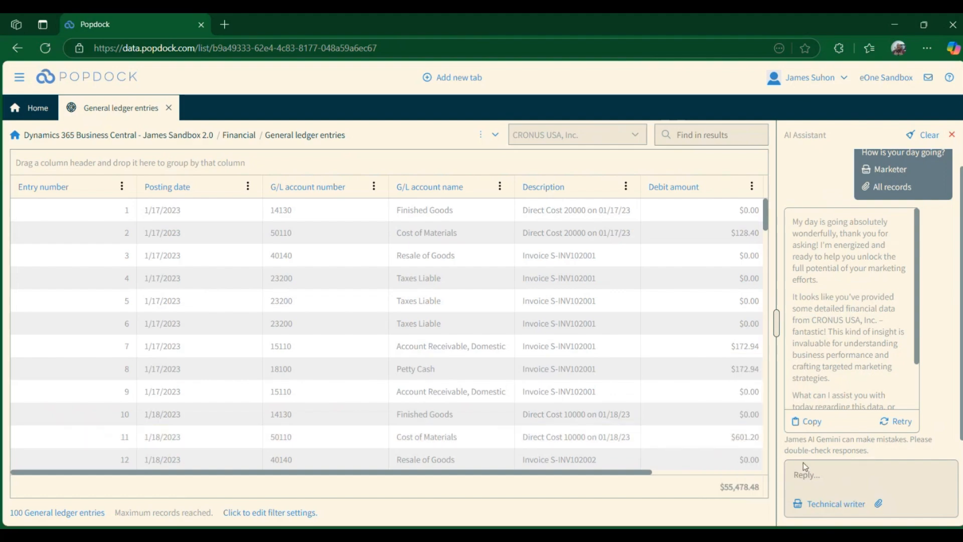
{"action": "left_click", "coordinate": [823, 471]}
{"action": "type", "text": "How is your day going?"}
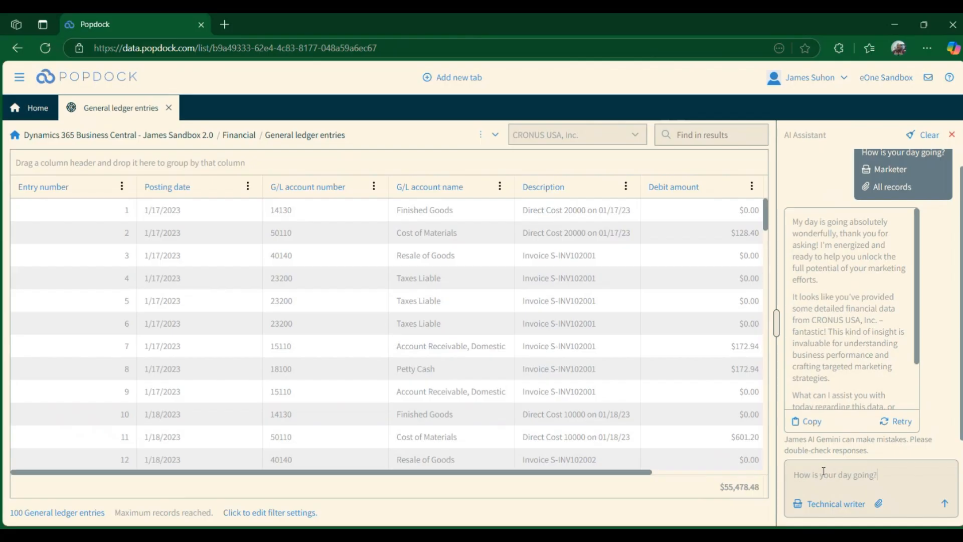
{"action": "left_click", "coordinate": [945, 503]}
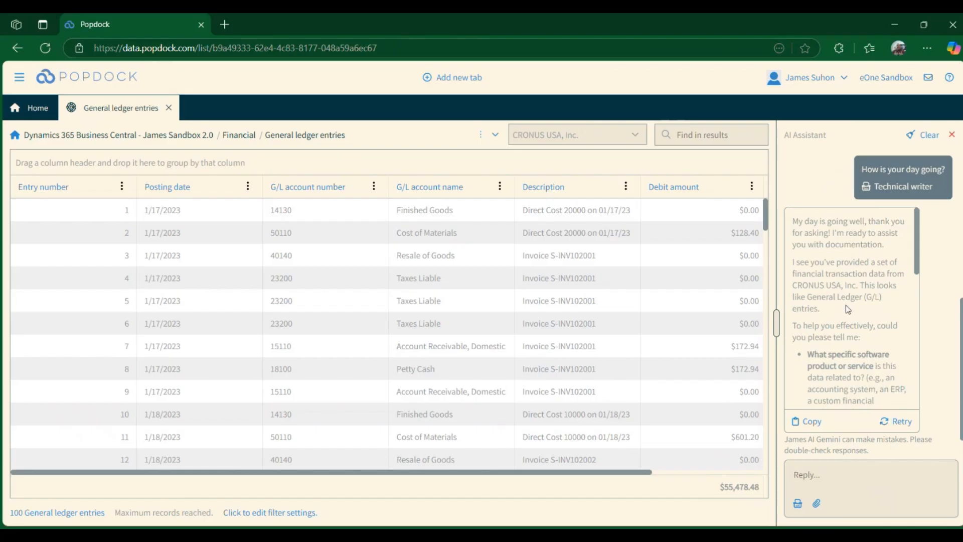
{"action": "scroll", "coordinate": [827, 318], "scroll_direction": "down", "scroll_amount": 3}
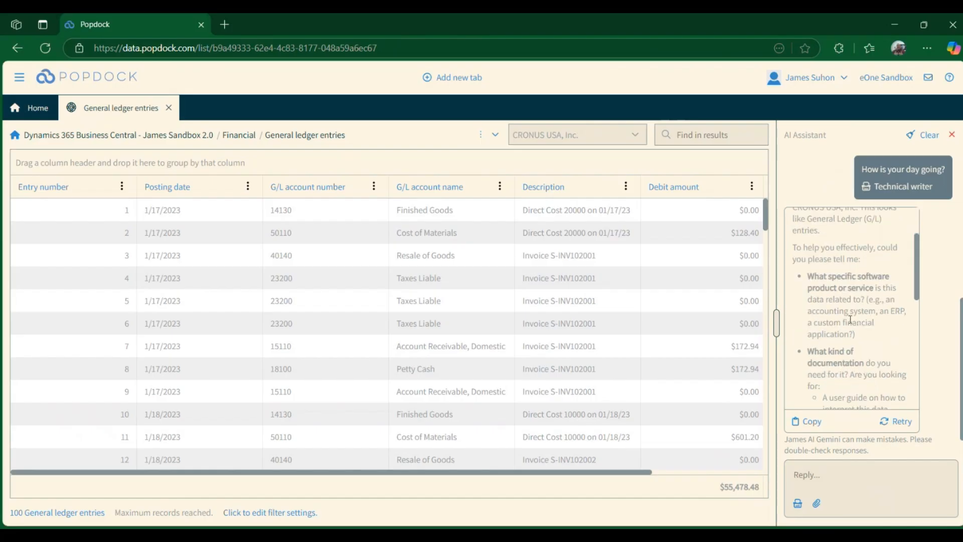
{"action": "scroll", "coordinate": [847, 316], "scroll_direction": "down", "scroll_amount": 3}
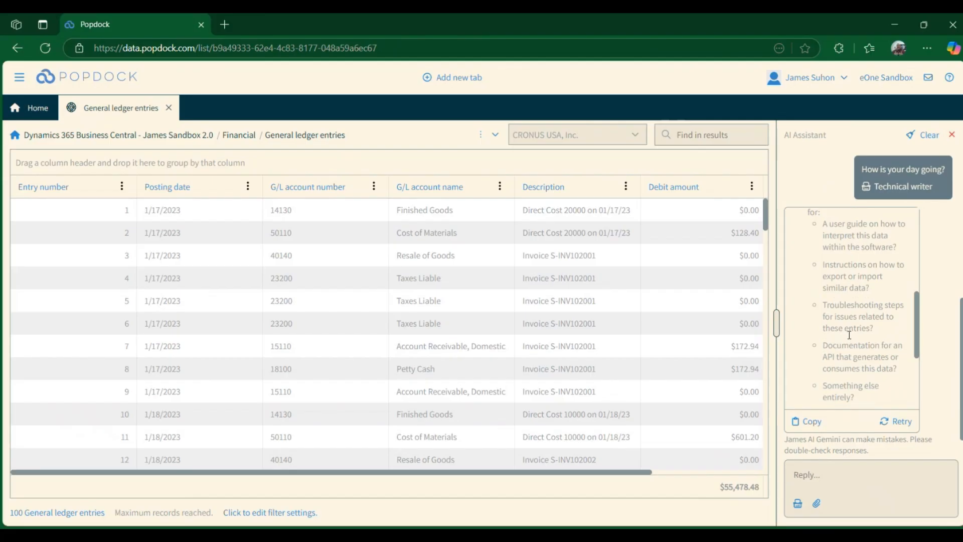